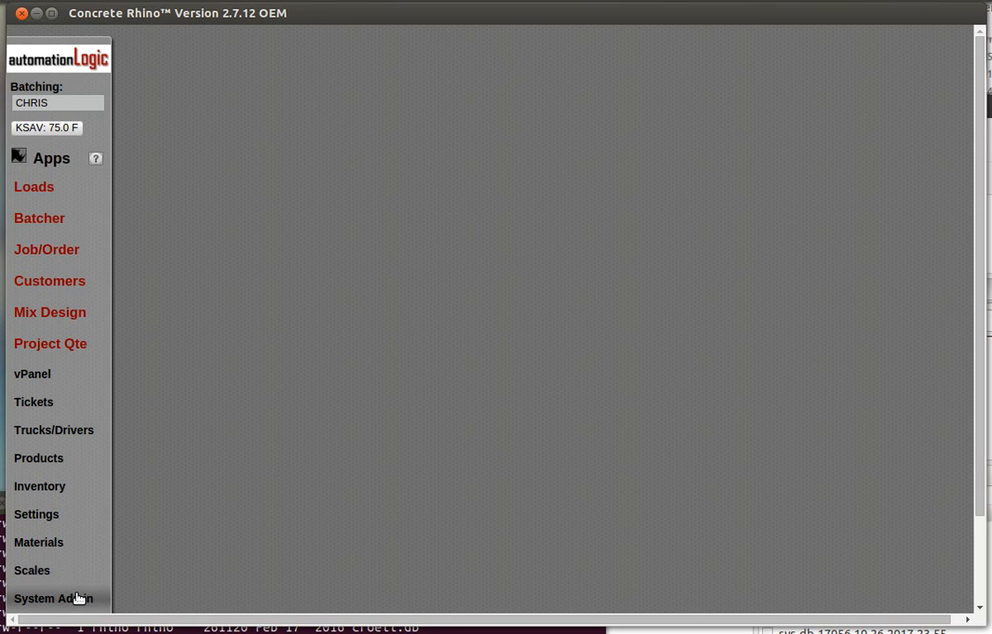
# Open the RPT Format editor from System Admin and review the verbage lines of the Load Ticket report.
pyautogui.click(77, 602)
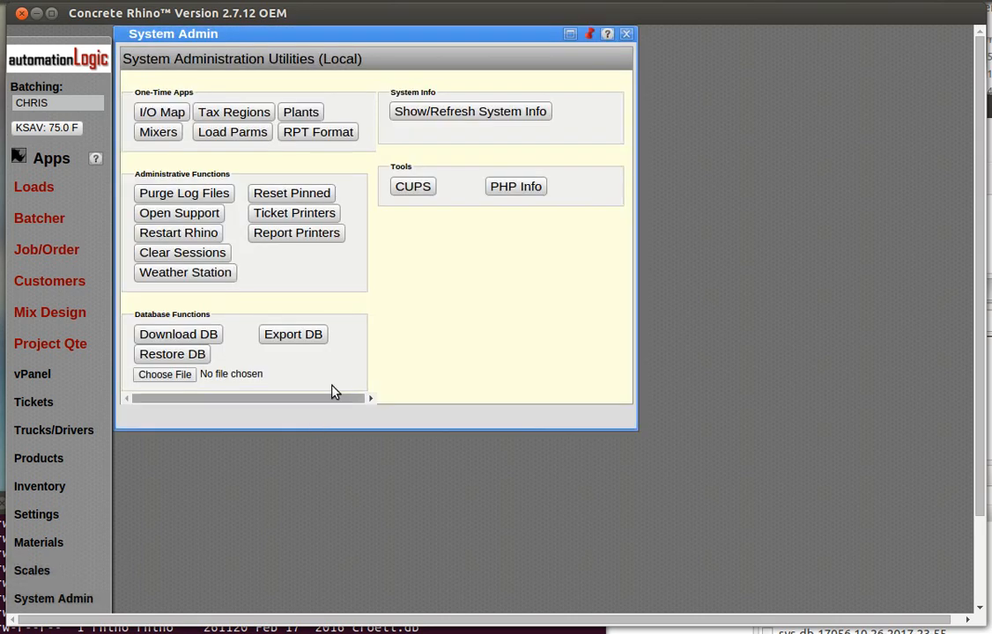
pyautogui.click(312, 141)
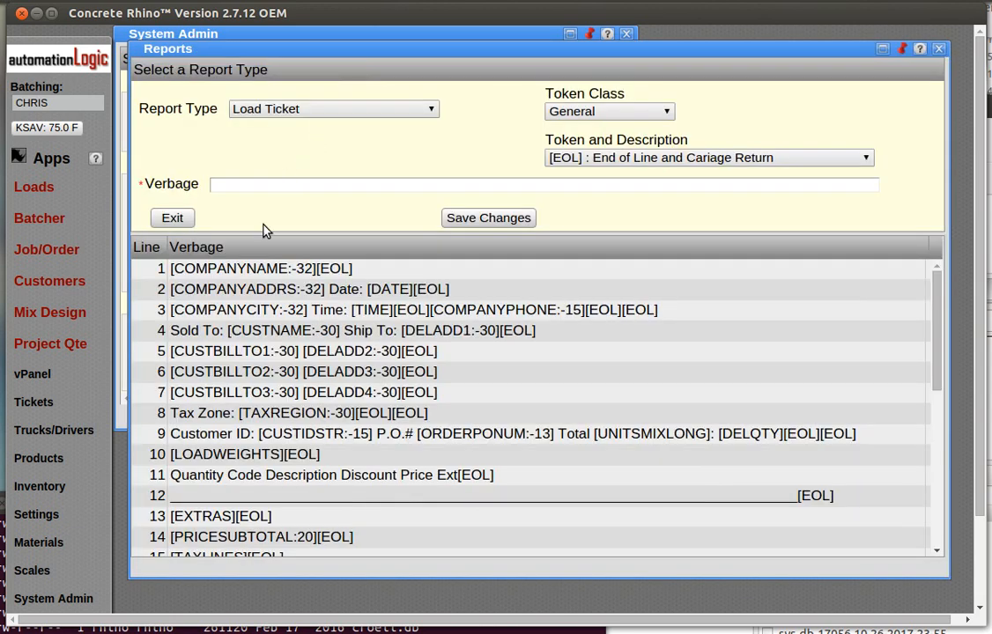
pyautogui.scroll(-4, 458, 361)
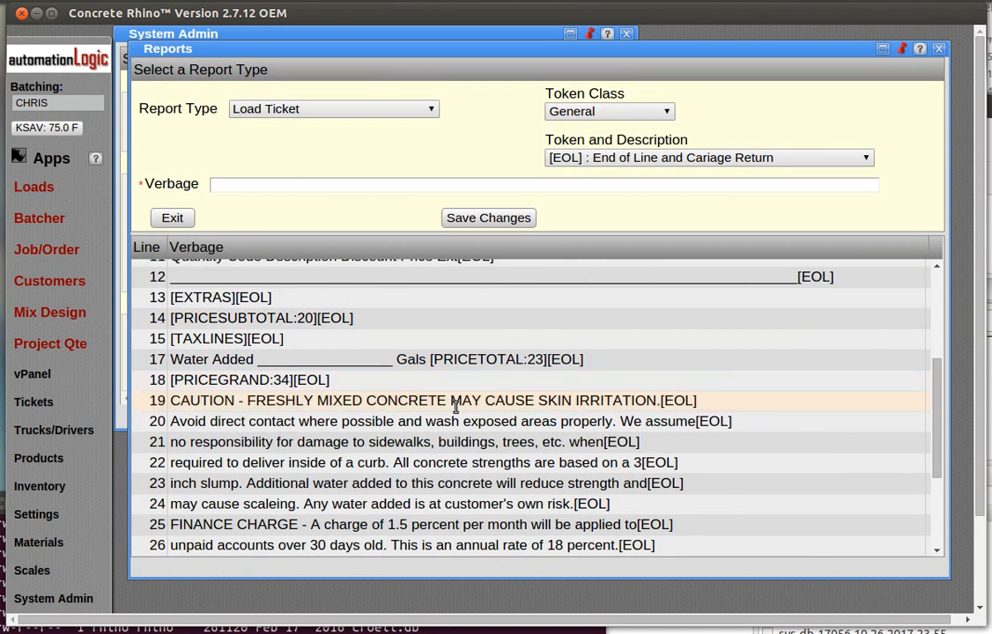
pyautogui.scroll(-4, 454, 402)
pyautogui.scroll(8, 471, 412)
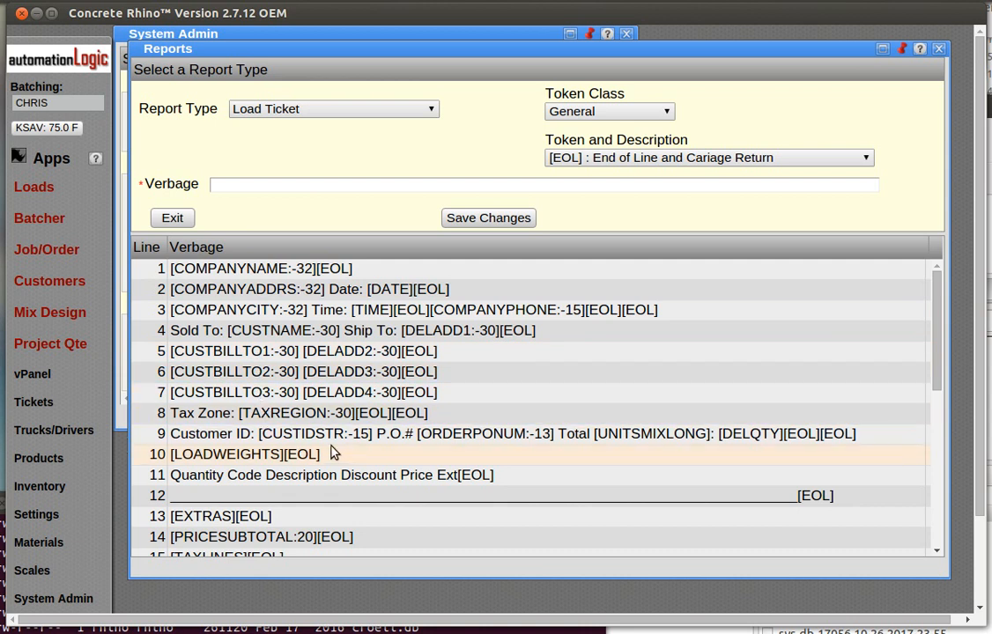
pyautogui.click(305, 269)
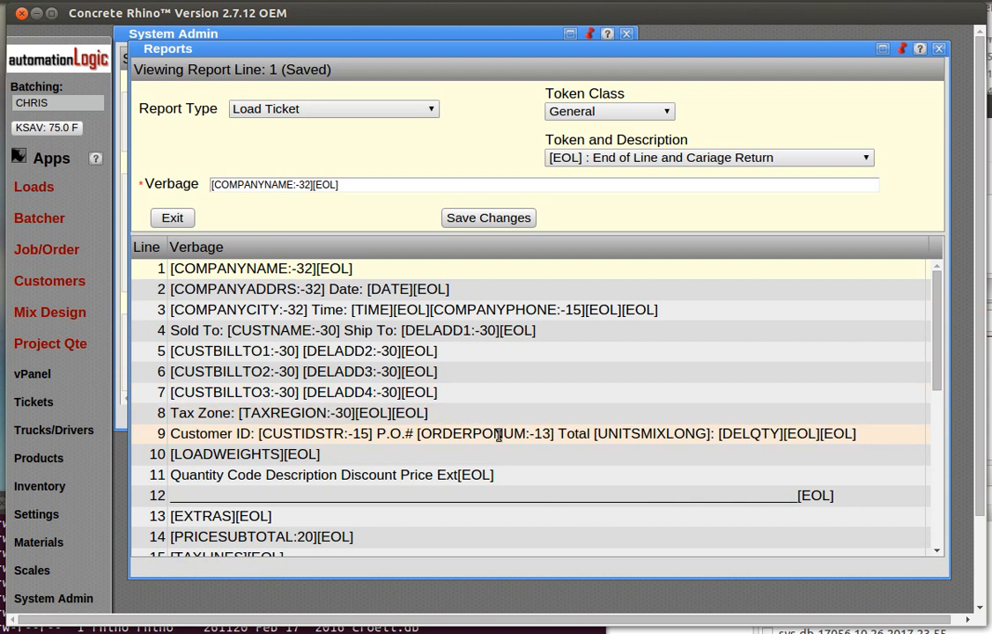
pyautogui.scroll(-4, 494, 442)
pyautogui.scroll(4, 492, 384)
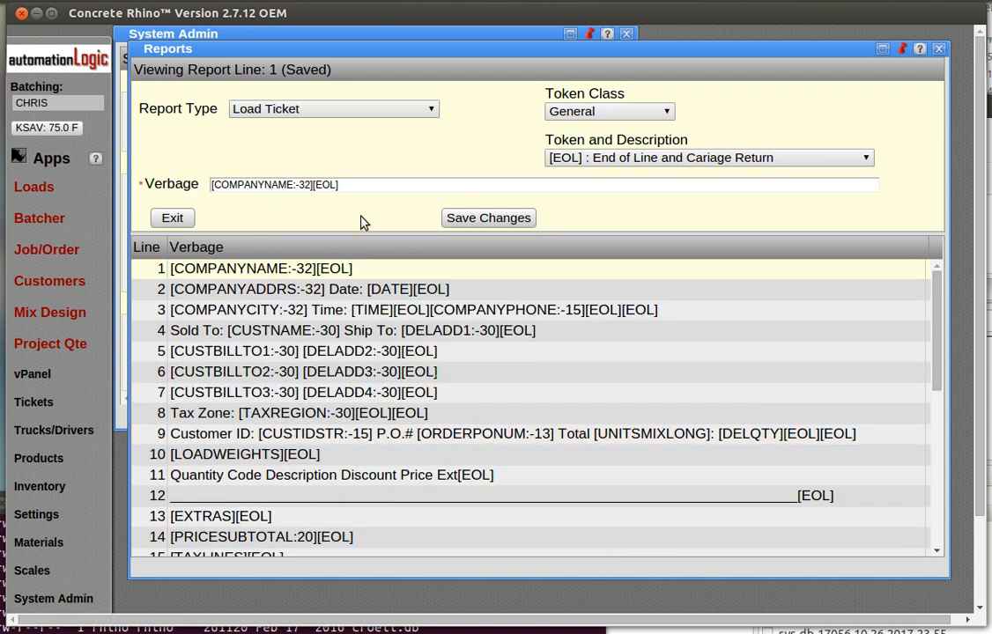
# Review the verbage lines of the Certificate report type, and return to the Load Ticket report type.
pyautogui.click(301, 106)
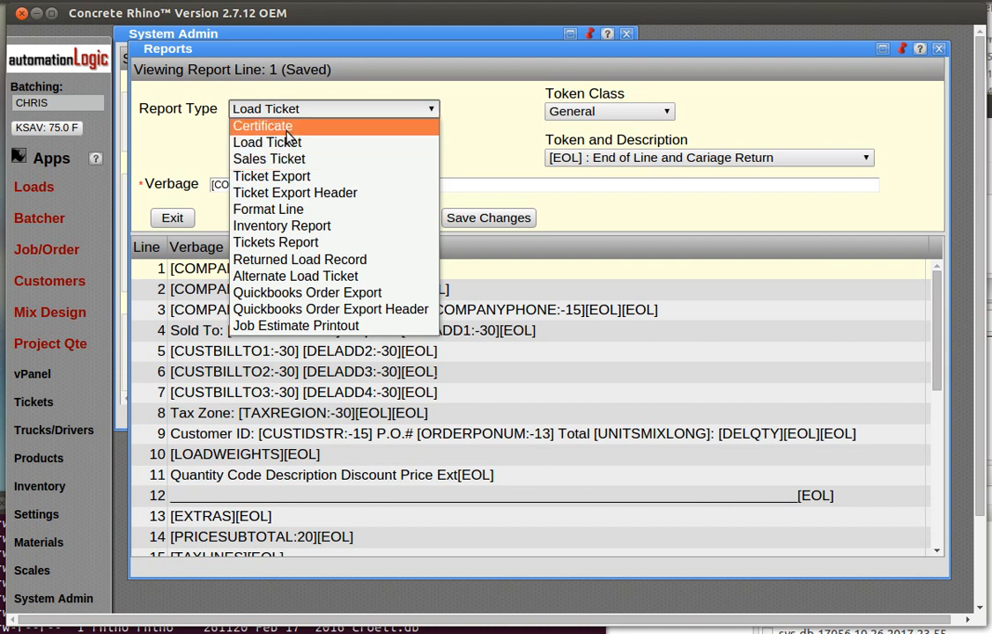
pyautogui.click(256, 126)
pyautogui.scroll(-6, 487, 529)
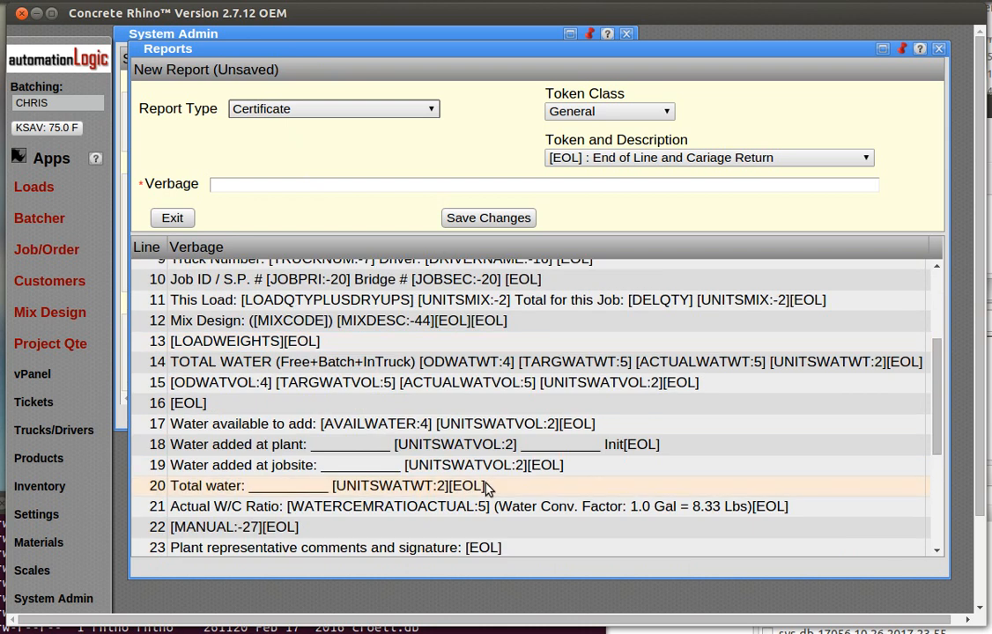
pyautogui.scroll(2, 488, 486)
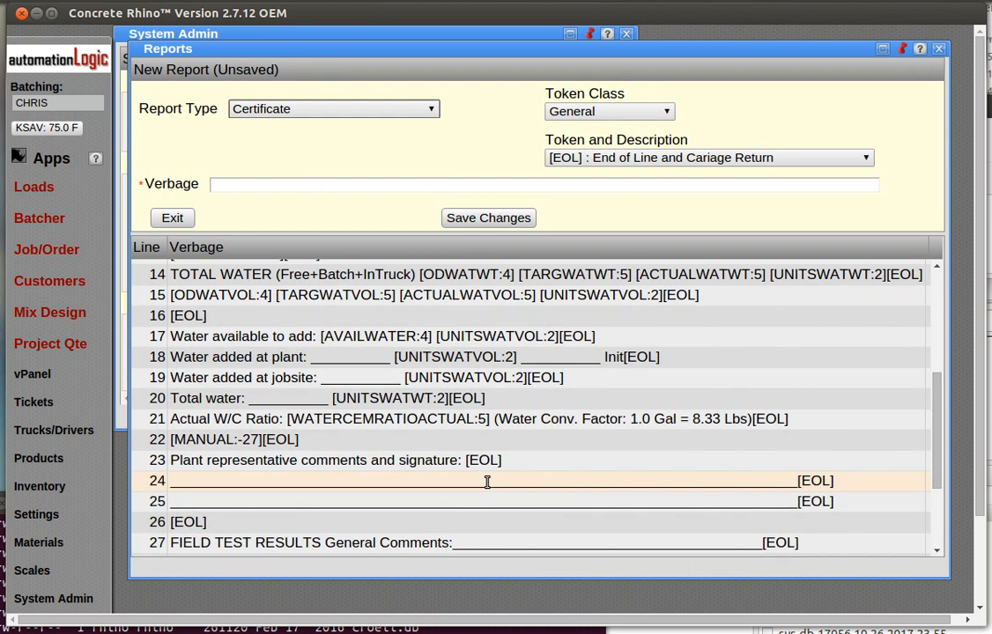
pyautogui.scroll(5, 487, 481)
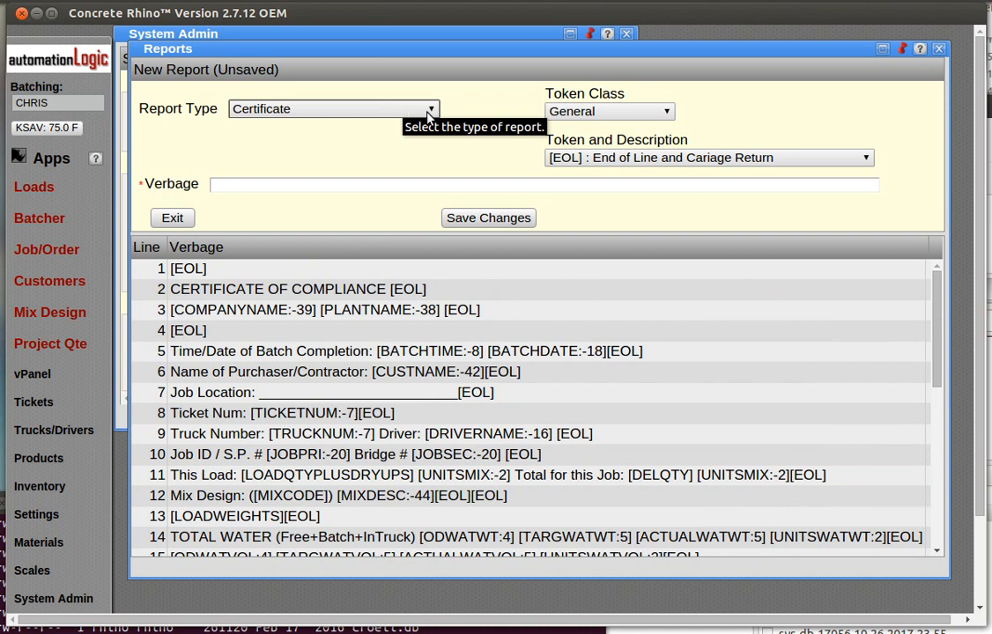
pyautogui.click(432, 110)
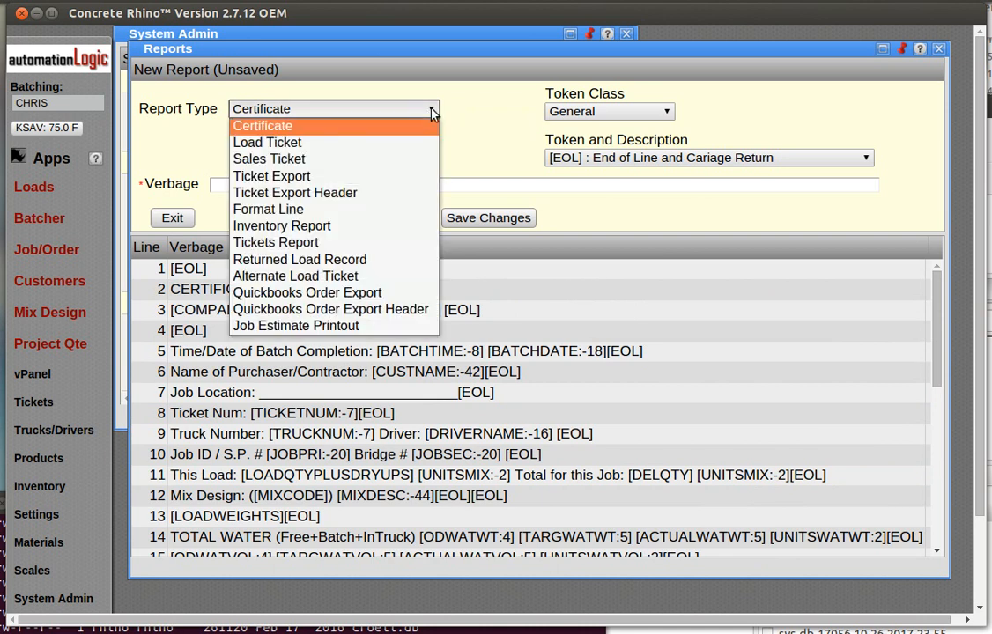
pyautogui.click(320, 143)
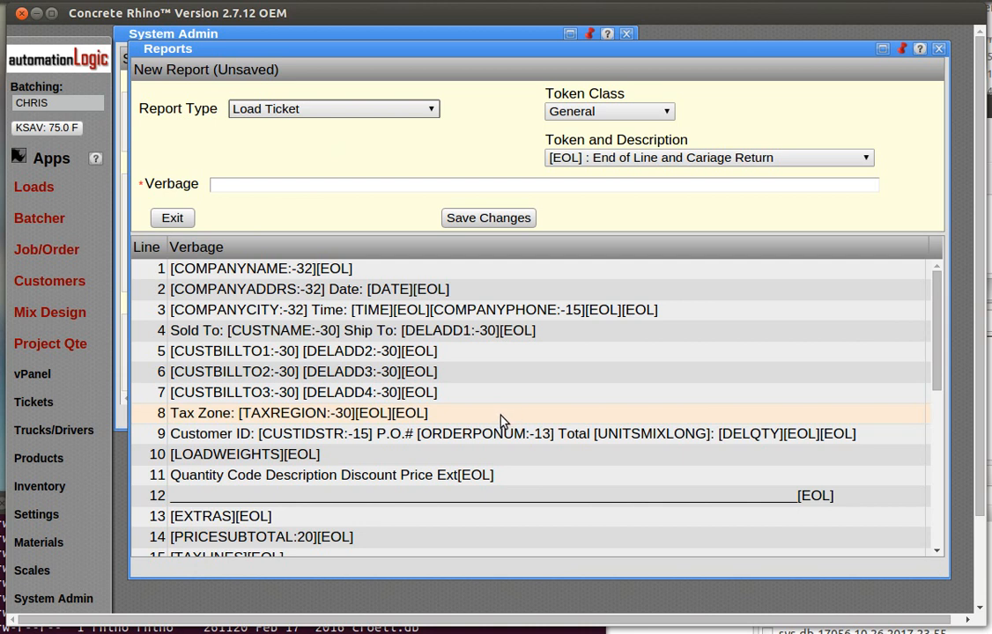
# Look up the [ORDERSLUMP] : Order Slump token in the Order Info token class.
pyautogui.click(667, 113)
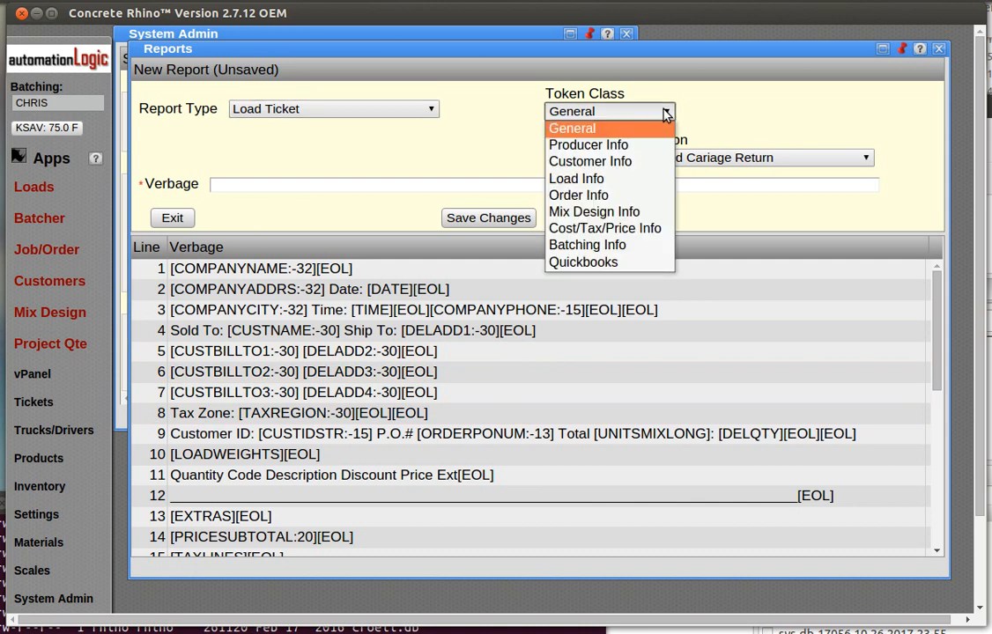
pyautogui.click(590, 195)
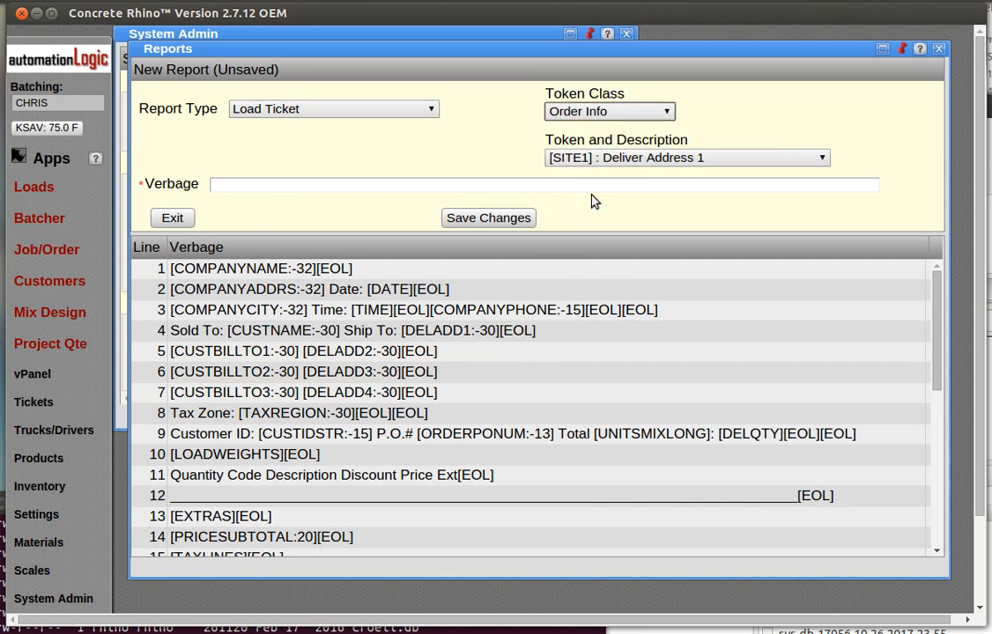
pyautogui.click(824, 159)
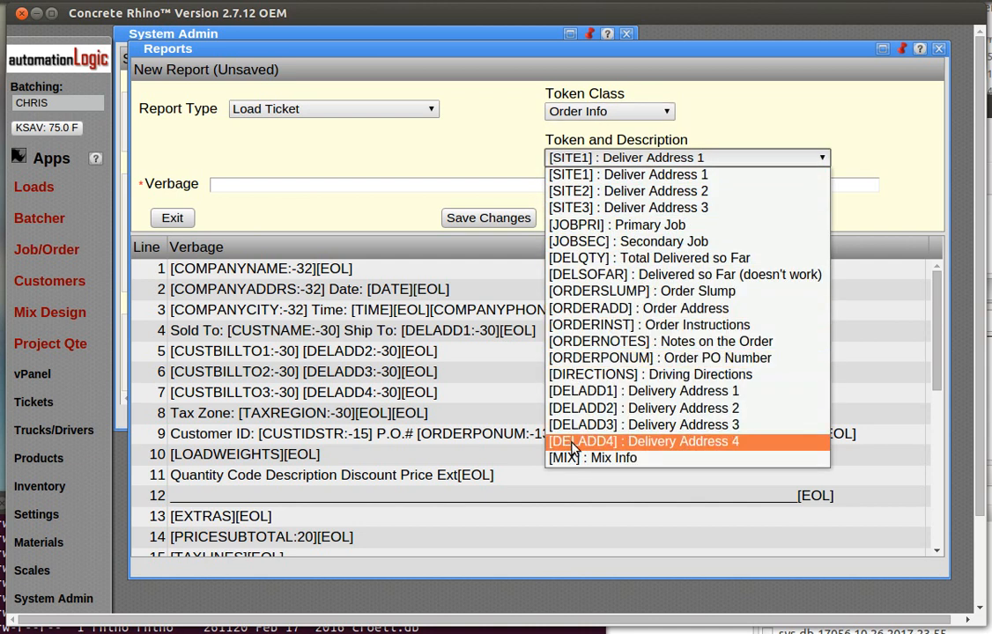
pyautogui.click(604, 292)
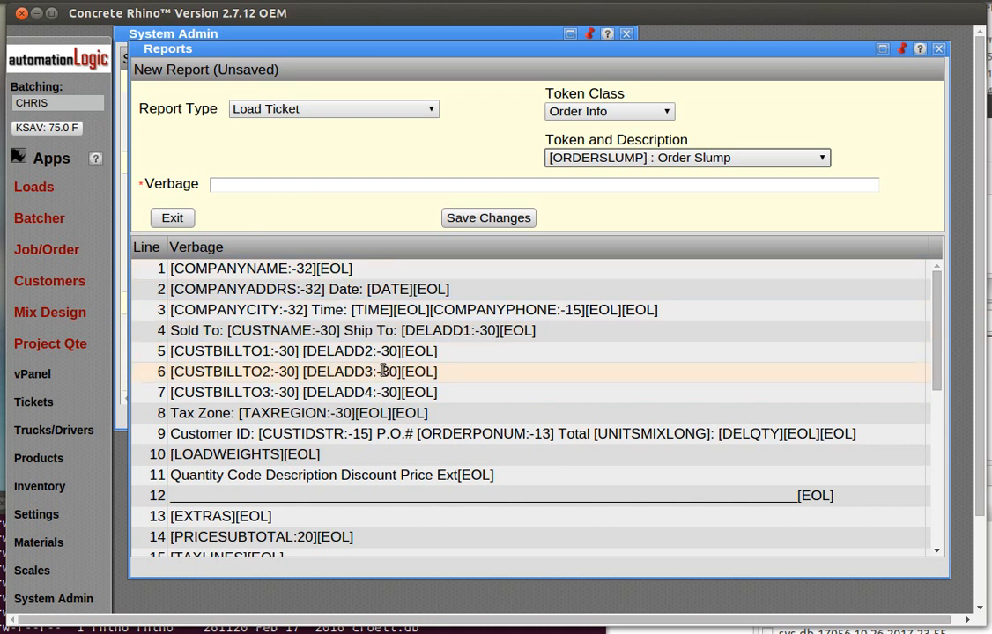
# Examine the Load Ticket lines around the grand total and the caution text for a place to insert the slump.
pyautogui.scroll(-1, 418, 434)
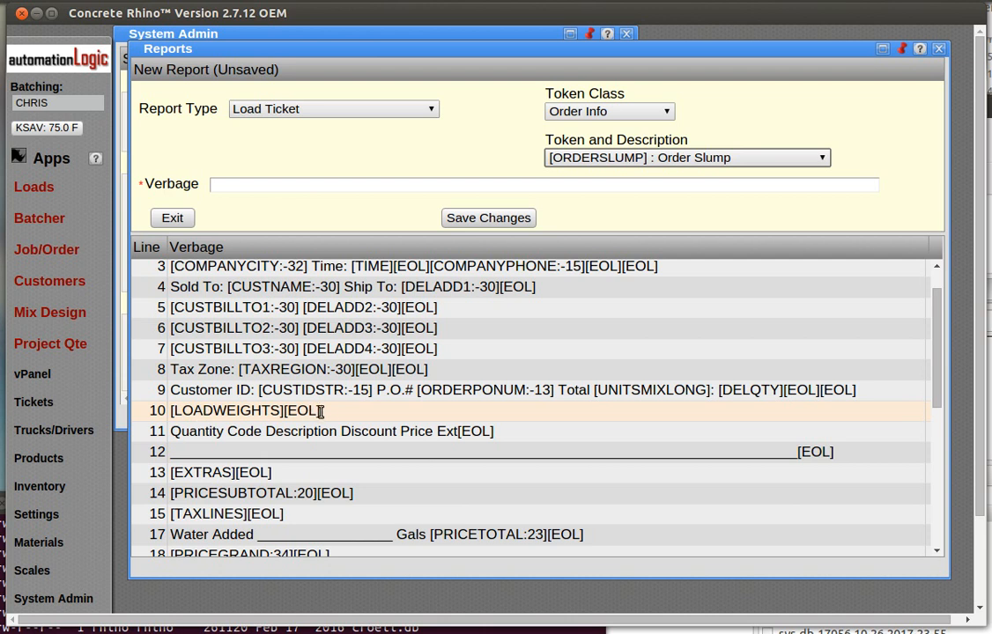
pyautogui.scroll(-1, 394, 405)
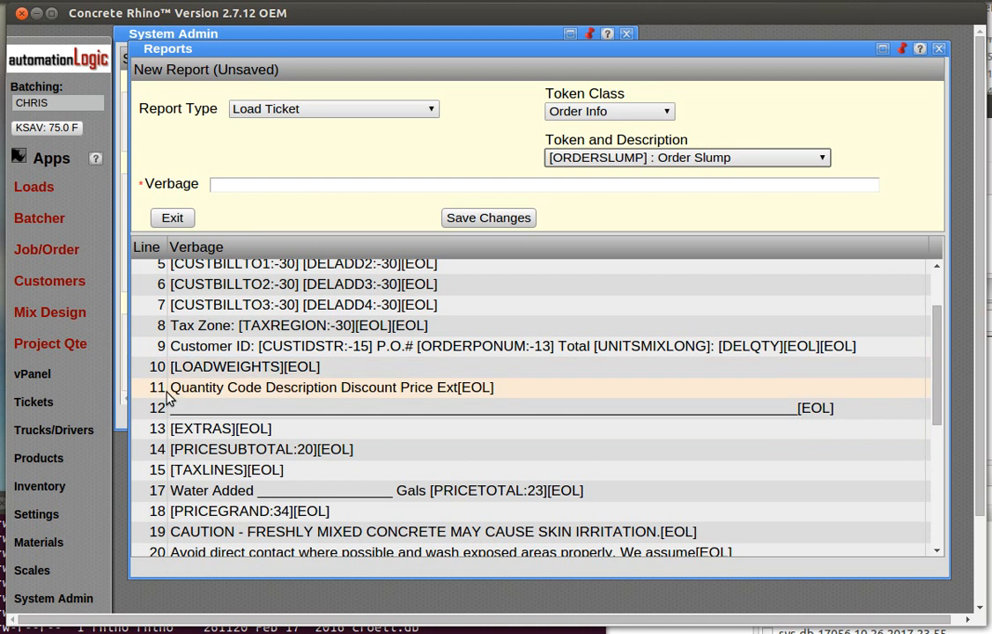
pyautogui.scroll(-1, 365, 439)
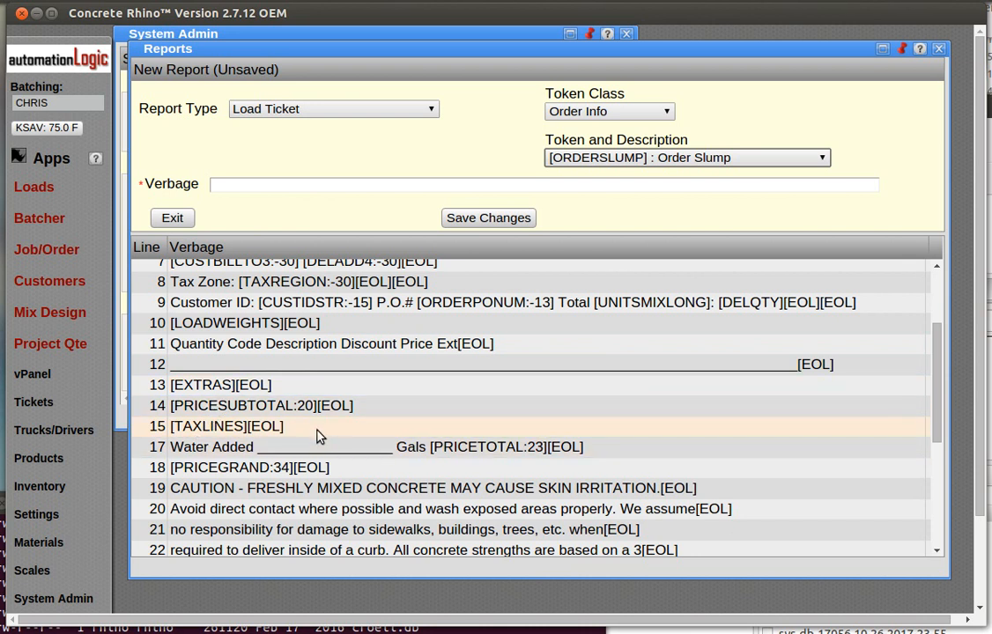
pyautogui.scroll(-1, 459, 480)
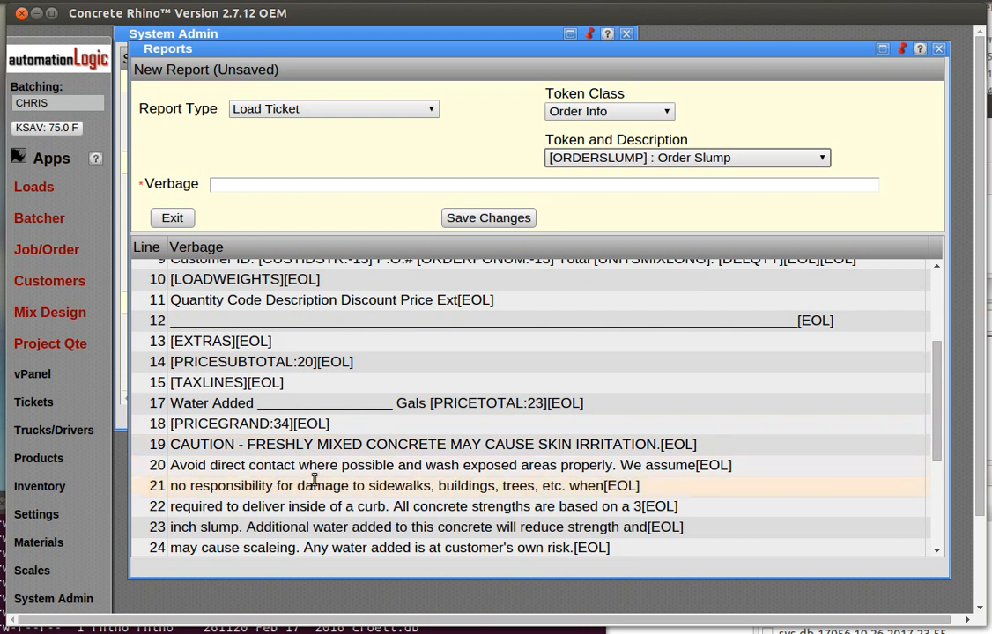
pyautogui.click(344, 427)
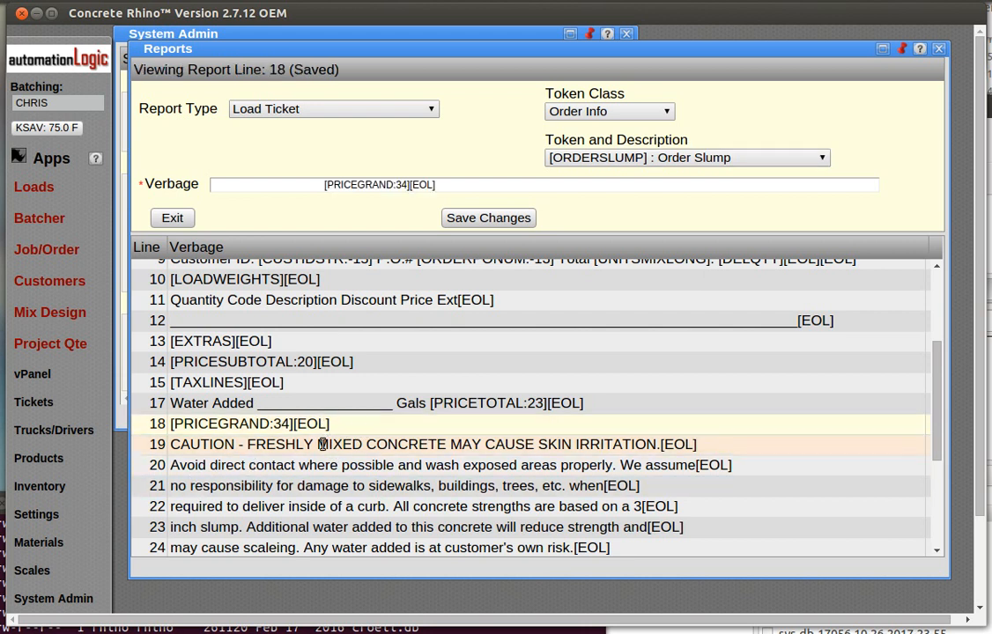
pyautogui.click(322, 444)
pyautogui.click(346, 427)
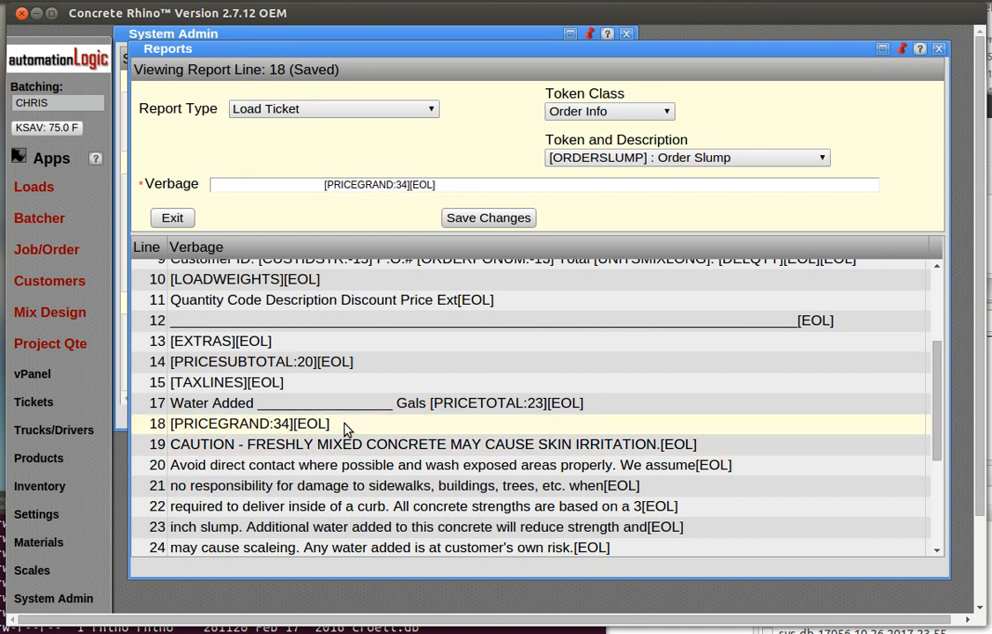
pyautogui.click(181, 446)
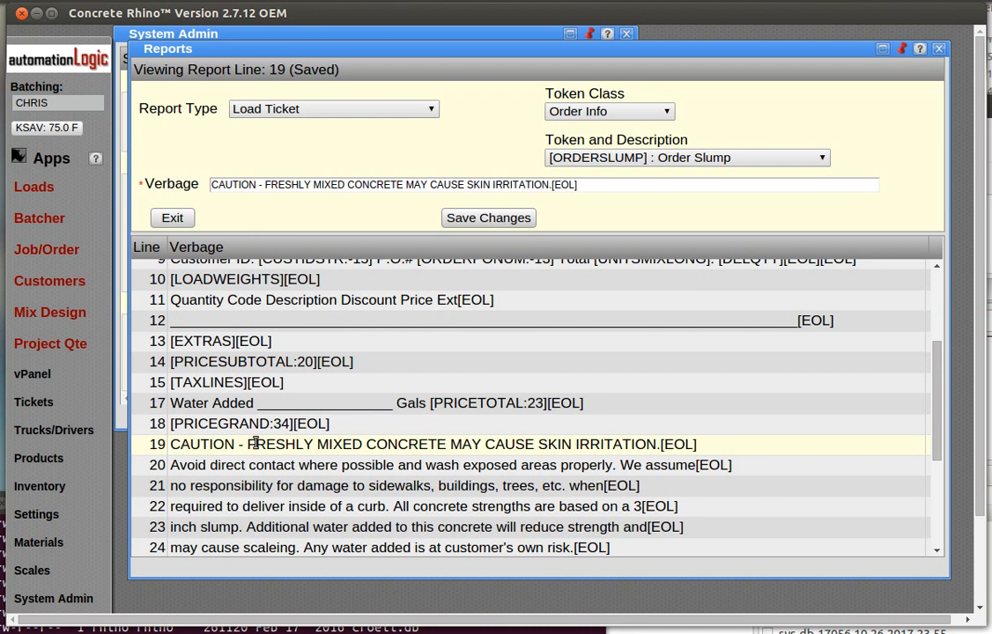
pyautogui.click(297, 424)
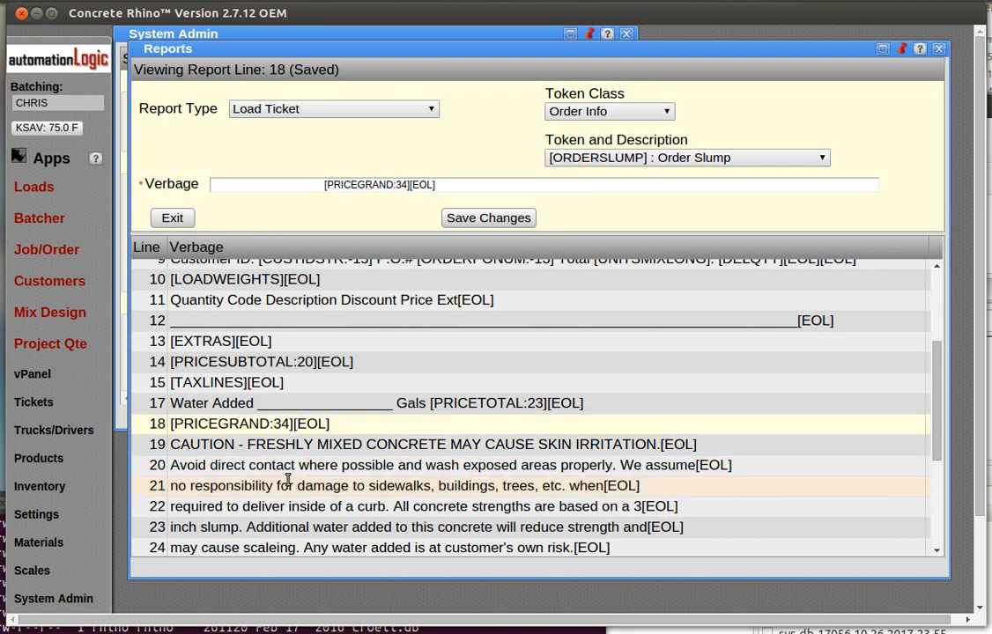
# Insert "Slump: [ORDERSLUMP][EOL]" before the CAUTION text in the verbage of Load Ticket line 19.
pyautogui.click(201, 445)
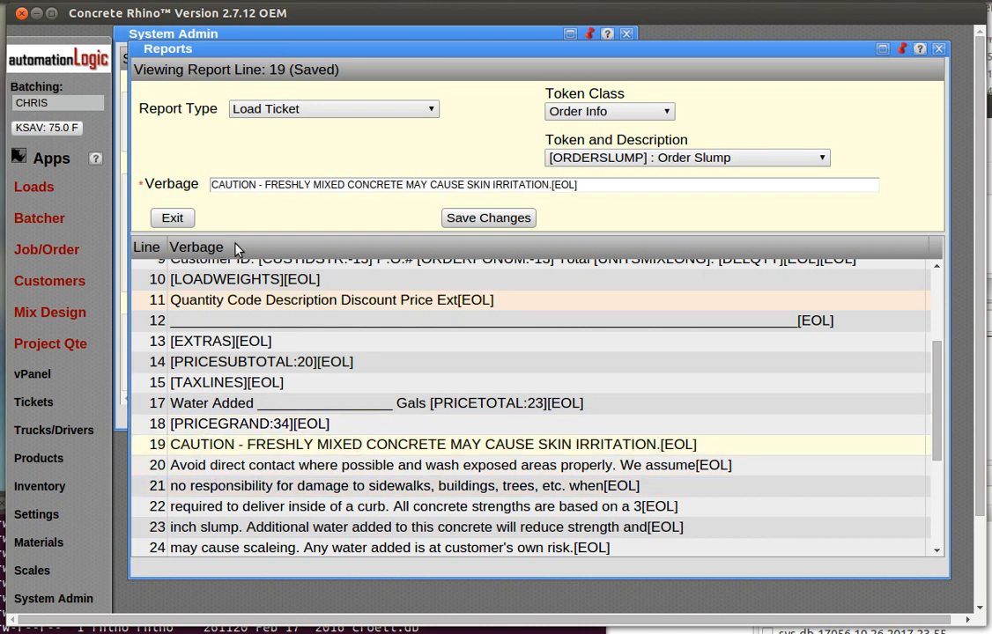
pyautogui.click(213, 185)
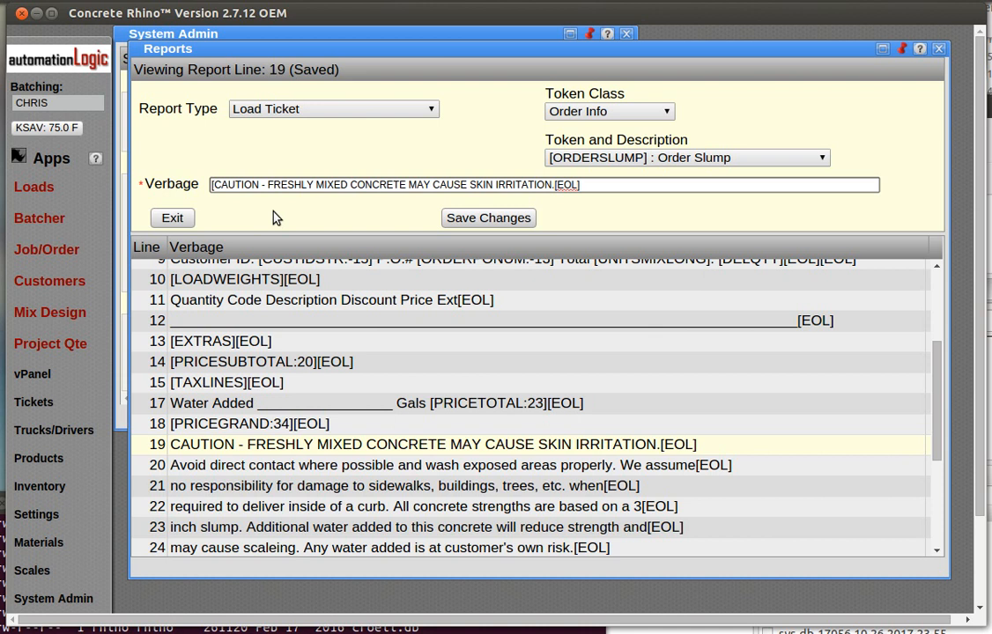
pyautogui.press('BackSpace')
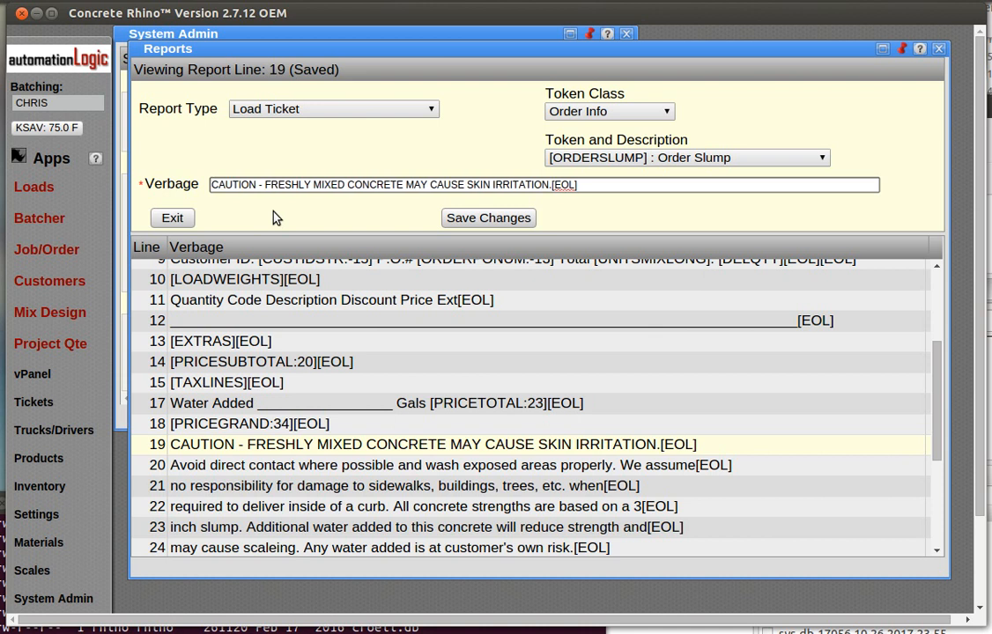
pyautogui.write('Slum')
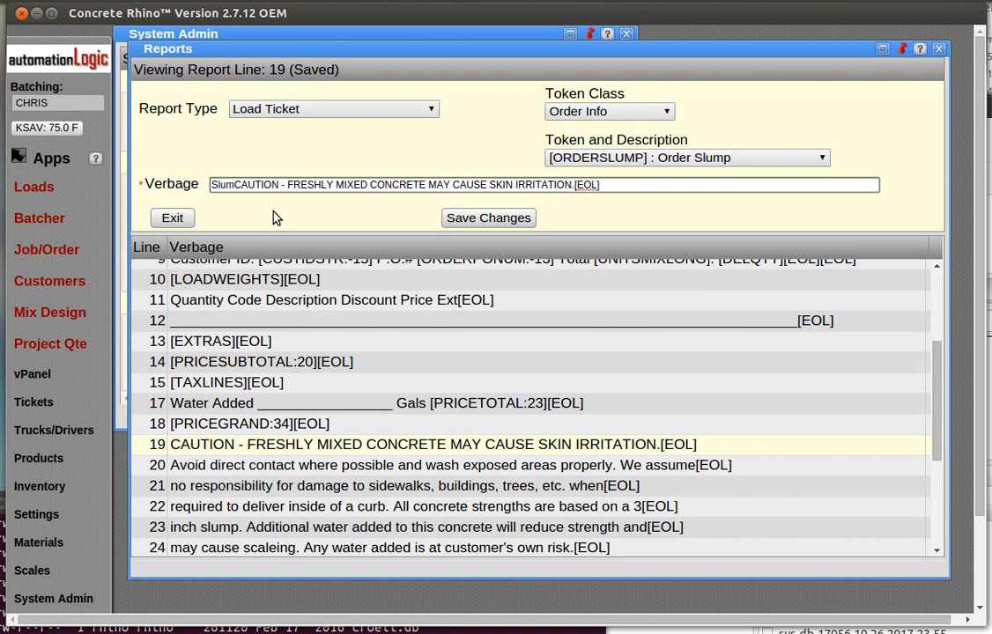
pyautogui.write('p: ')
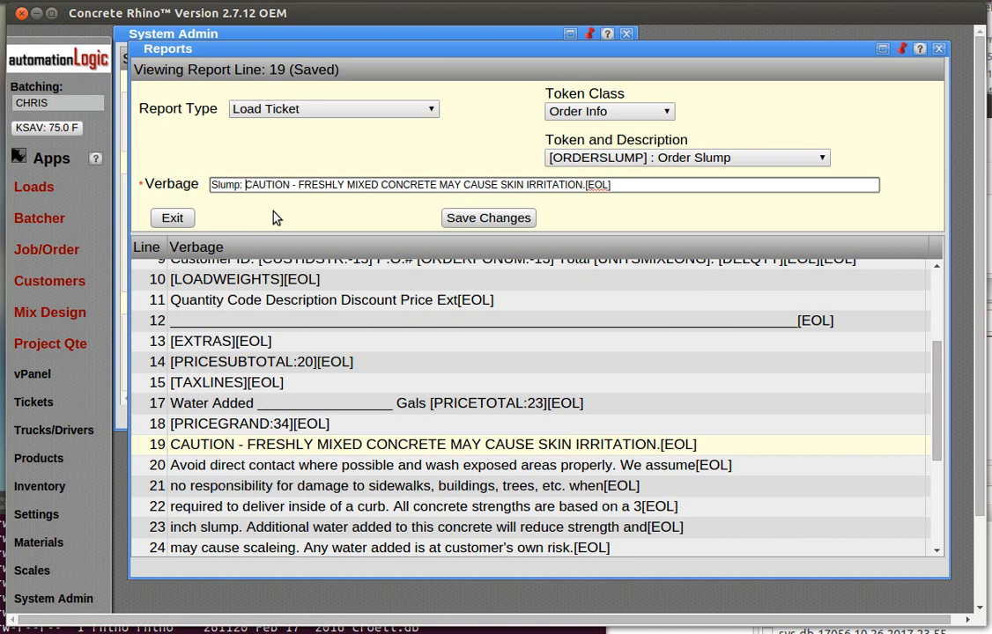
pyautogui.write('[')
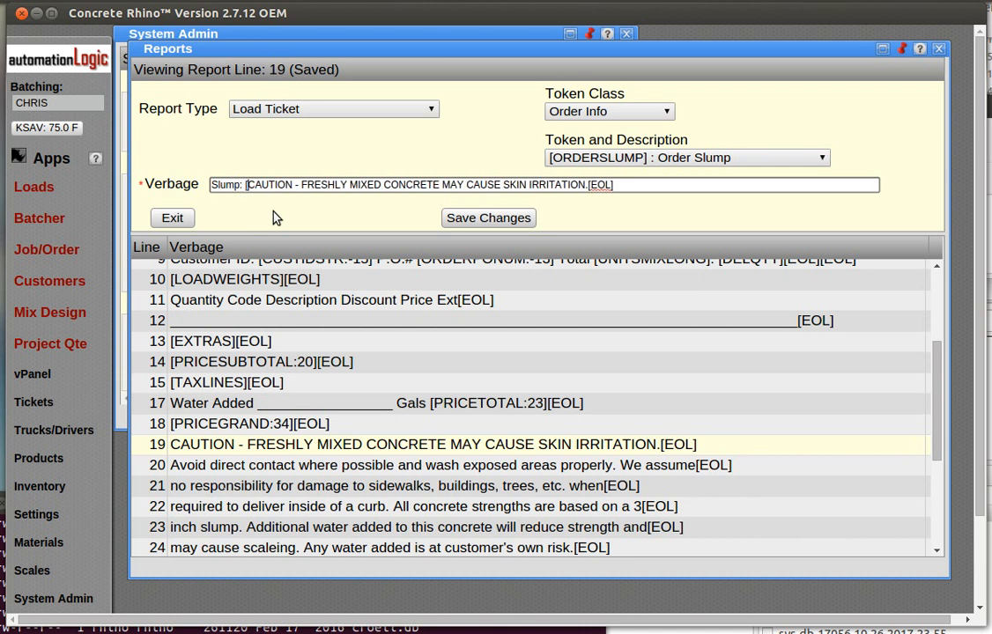
pyautogui.write('ORDERSL')
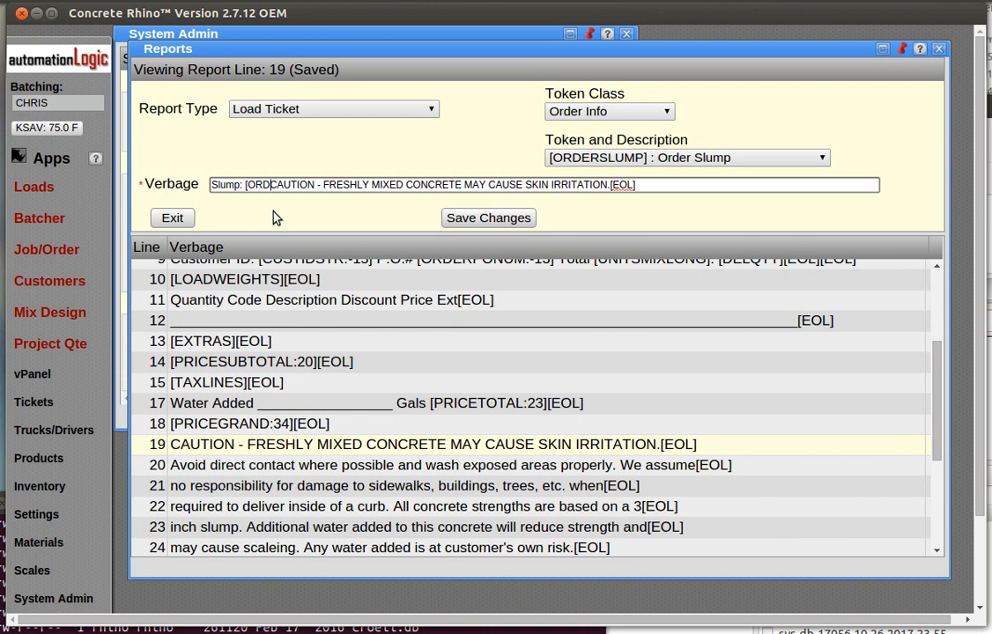
pyautogui.write('UMP')
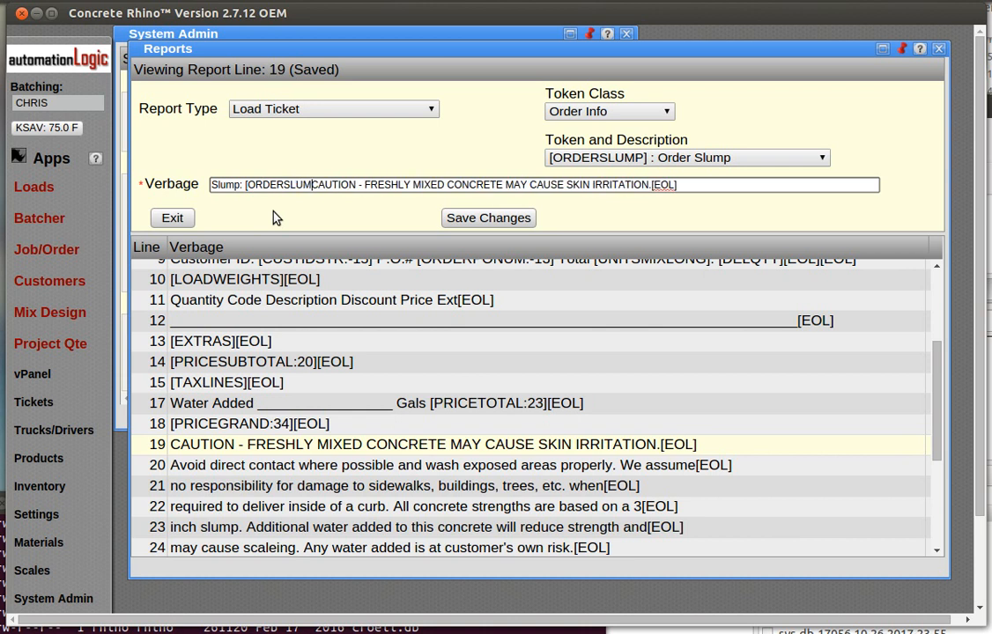
pyautogui.write(']')
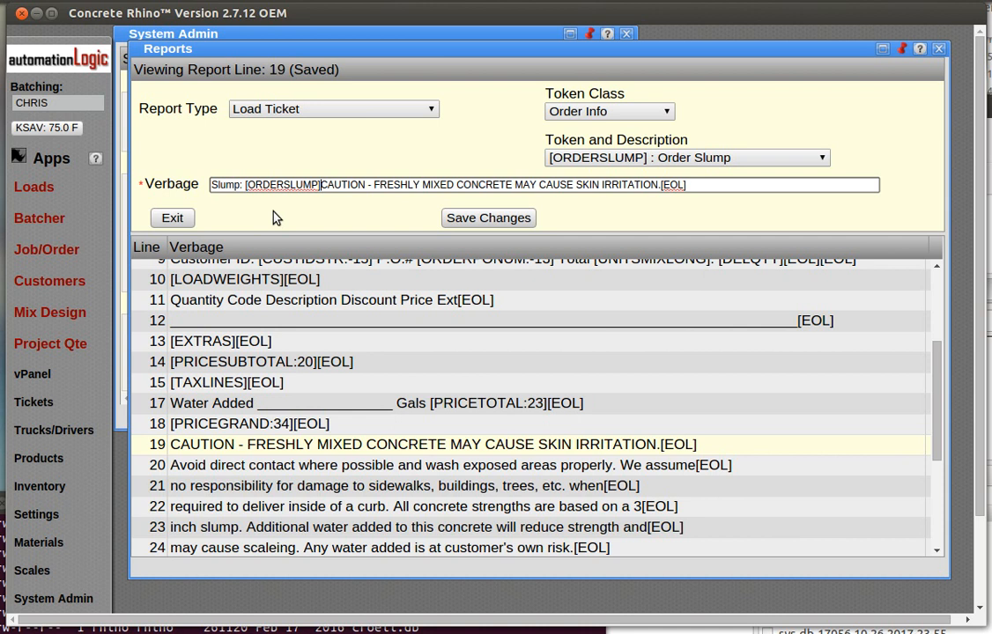
pyautogui.write('[EOL')
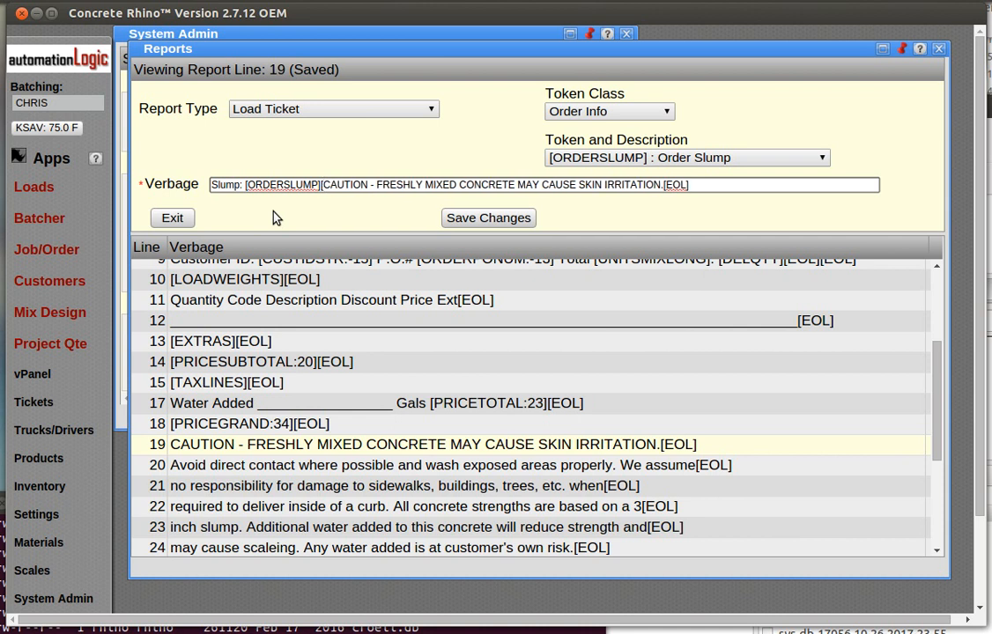
pyautogui.write(']')
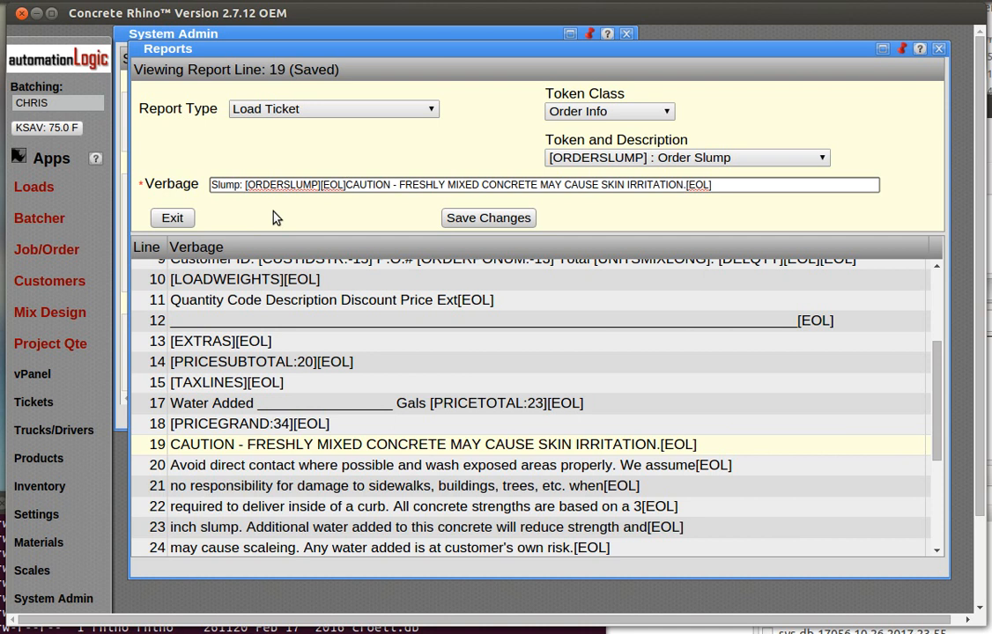
# Add " inches" after the [ORDERSLUMP] token in the verbage of Load Ticket line 19, and save the changes.
pyautogui.press('Left')
pyautogui.press('Left')
pyautogui.press('Left')
pyautogui.press('Left')
pyautogui.press('Left')
pyautogui.write('inch')
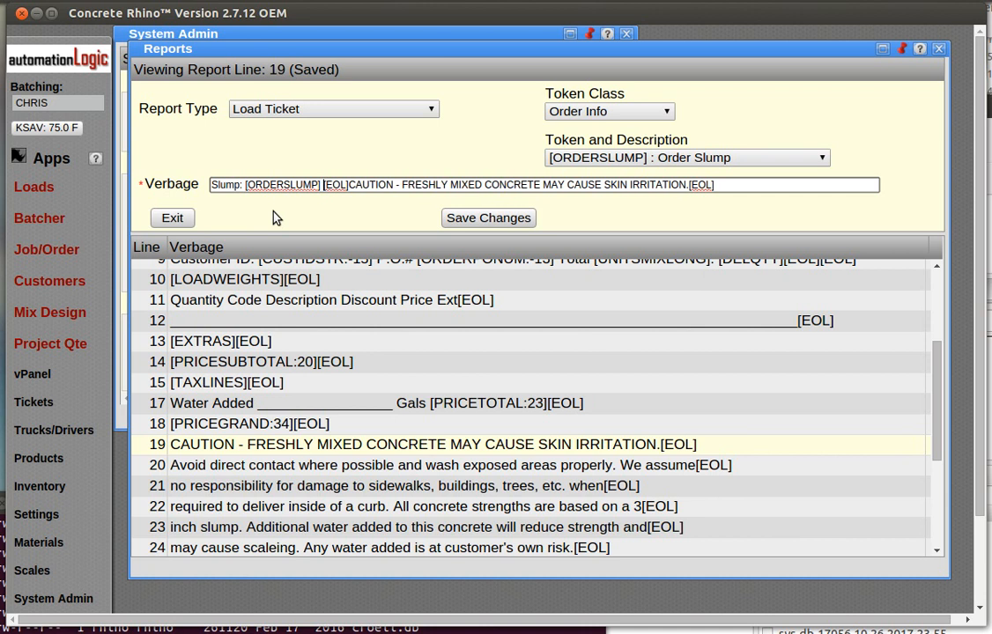
pyautogui.write('es')
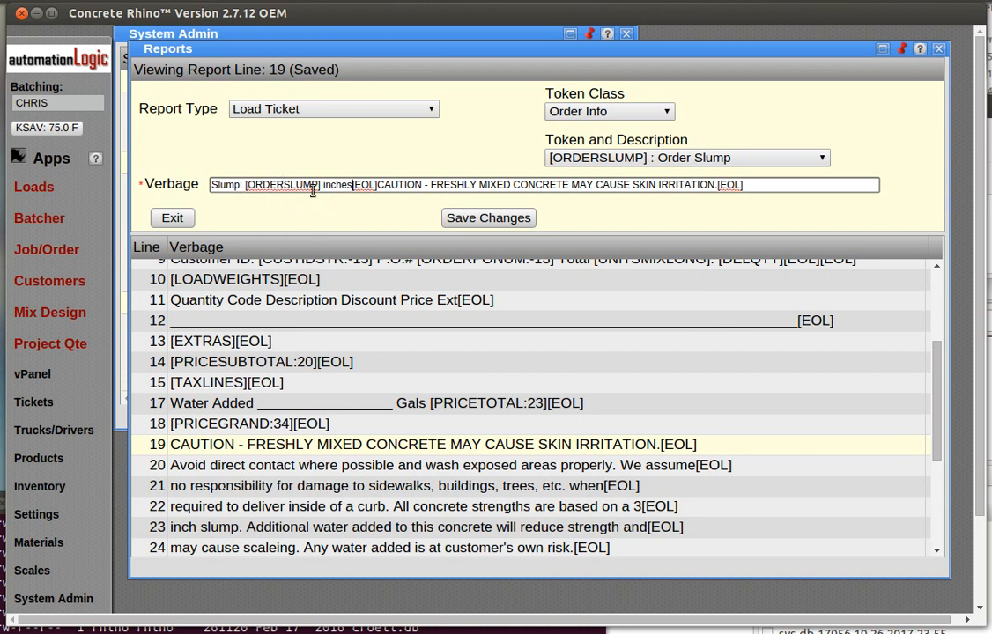
pyautogui.moveTo(380, 184); pyautogui.dragTo(348, 206)
pyautogui.click(390, 186)
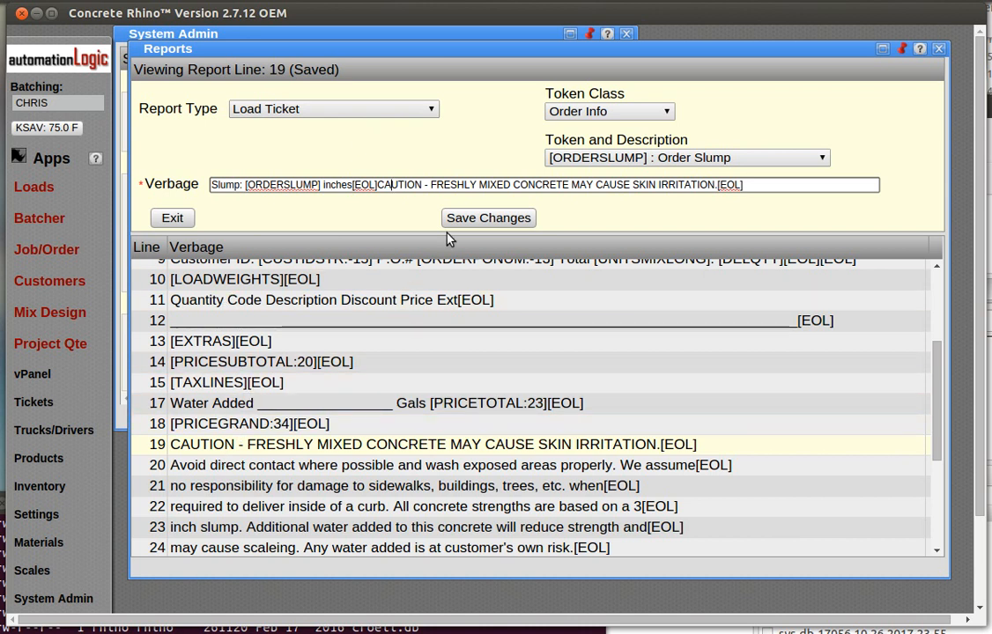
pyautogui.click(476, 219)
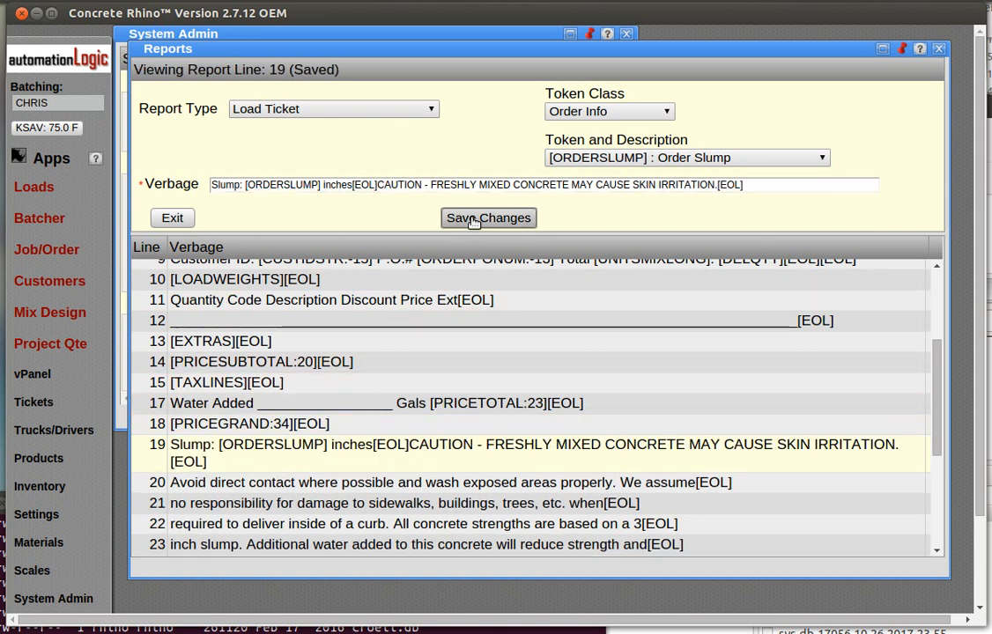
# Review the verbage of Load Ticket lines 18, 17, 15 and 14, and return to line 19 to check and re-save it.
pyautogui.click(246, 425)
pyautogui.click(222, 403)
pyautogui.click(220, 382)
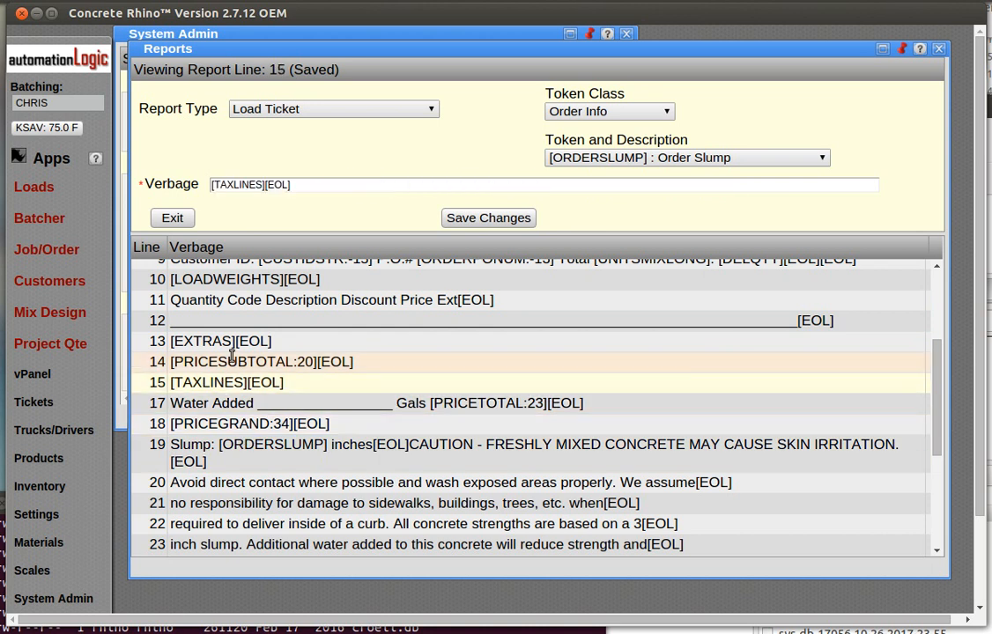
pyautogui.click(231, 361)
pyautogui.click(277, 449)
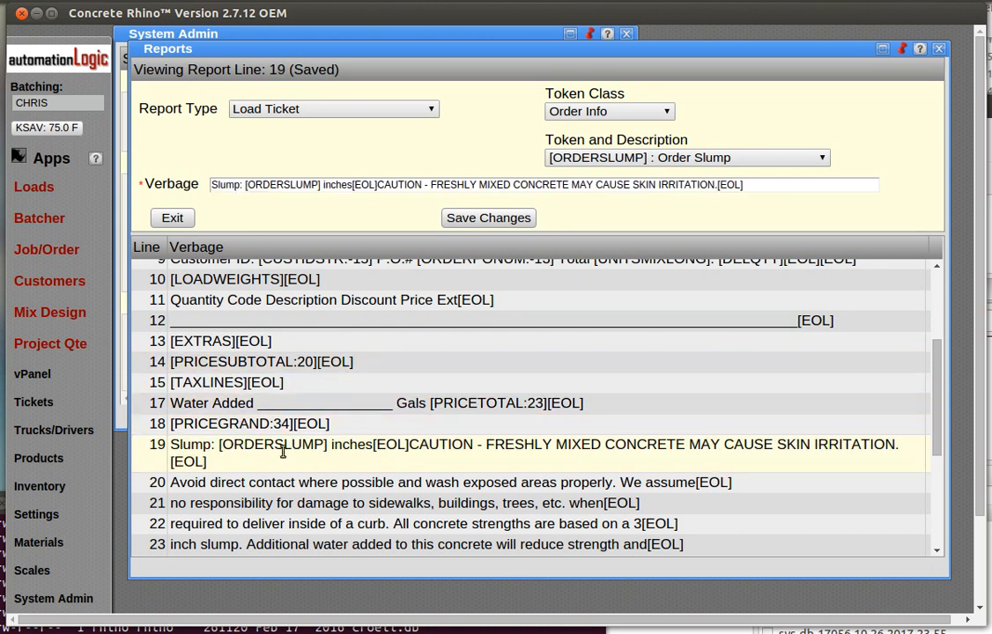
pyautogui.click(251, 186)
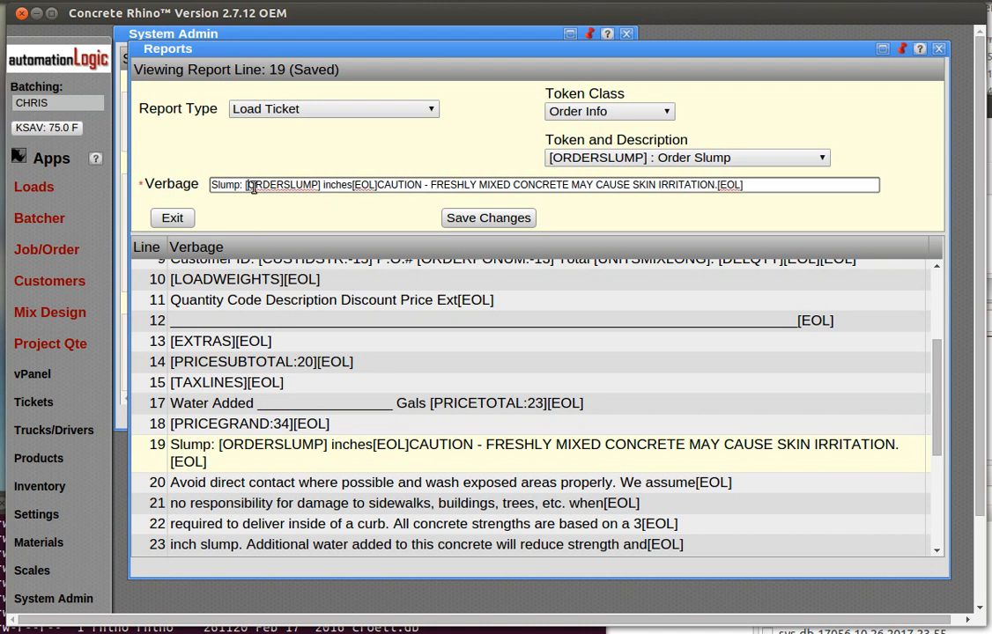
pyautogui.moveTo(364, 187); pyautogui.dragTo(370, 186)
pyautogui.click(490, 219)
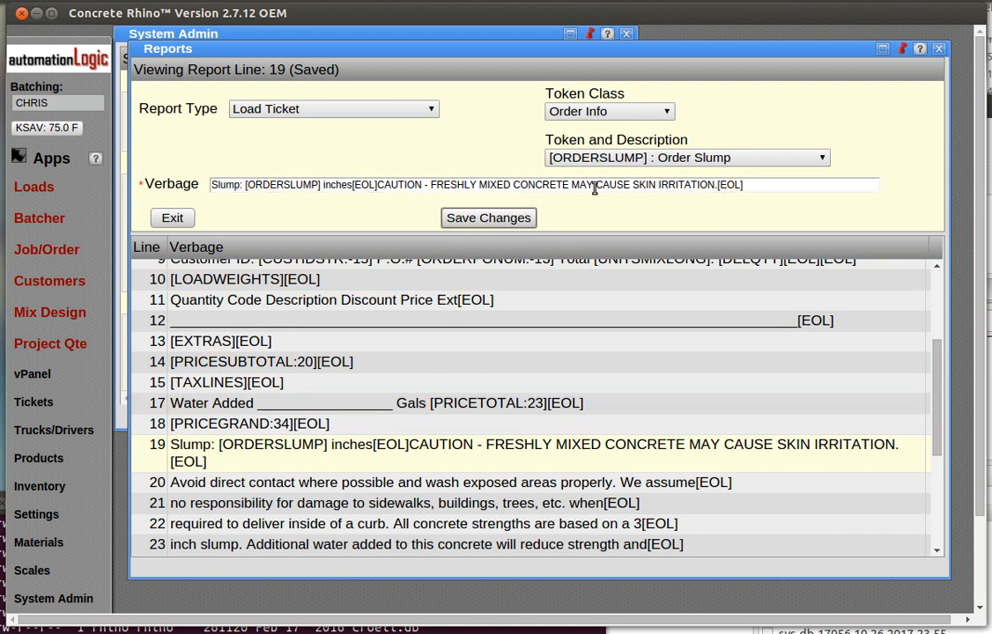
# Examine the tokens available in the Order Info class, and those in the Load Info class.
pyautogui.click(821, 159)
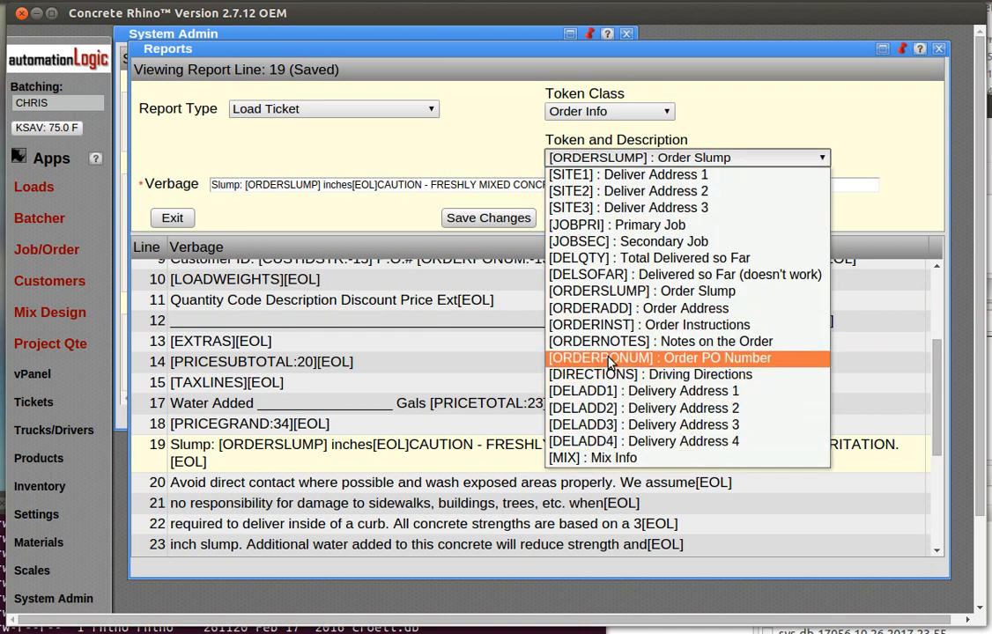
pyautogui.click(766, 120)
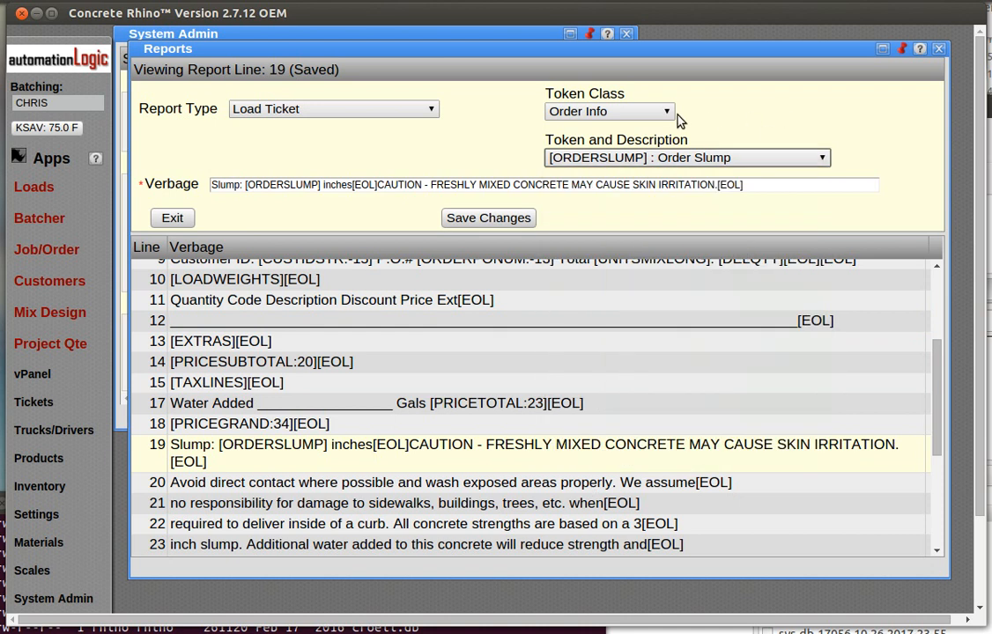
pyautogui.click(656, 112)
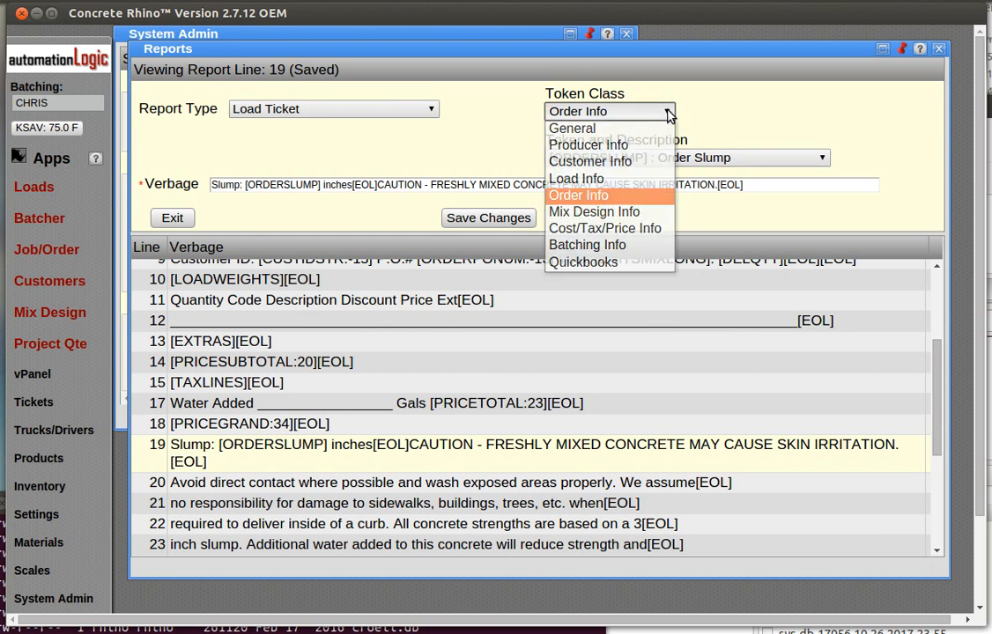
pyautogui.click(592, 181)
pyautogui.click(742, 160)
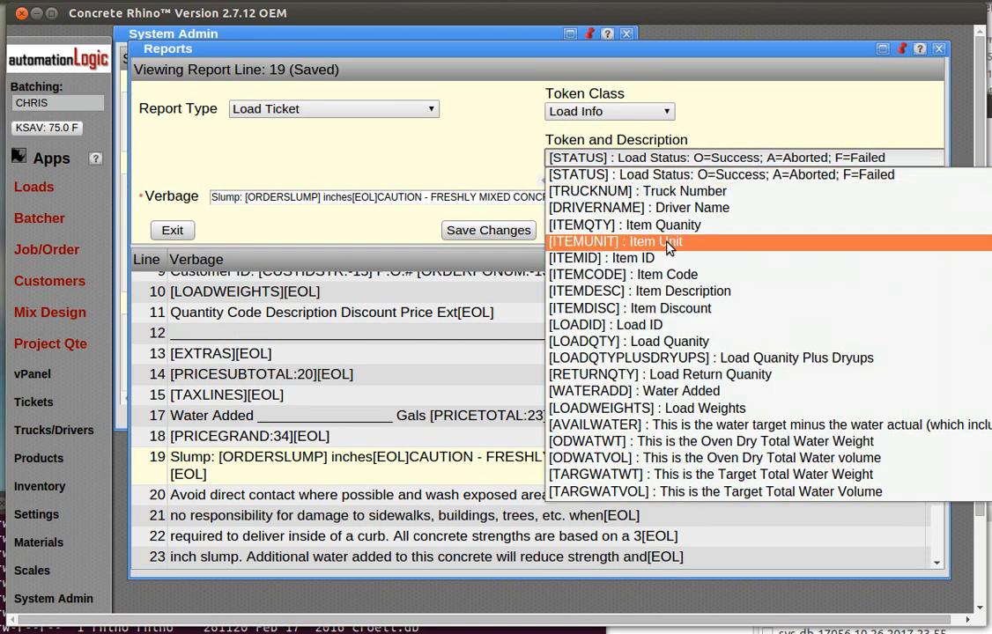
pyautogui.scroll(-3, 669, 247)
pyautogui.scroll(3, 669, 302)
pyautogui.click(471, 155)
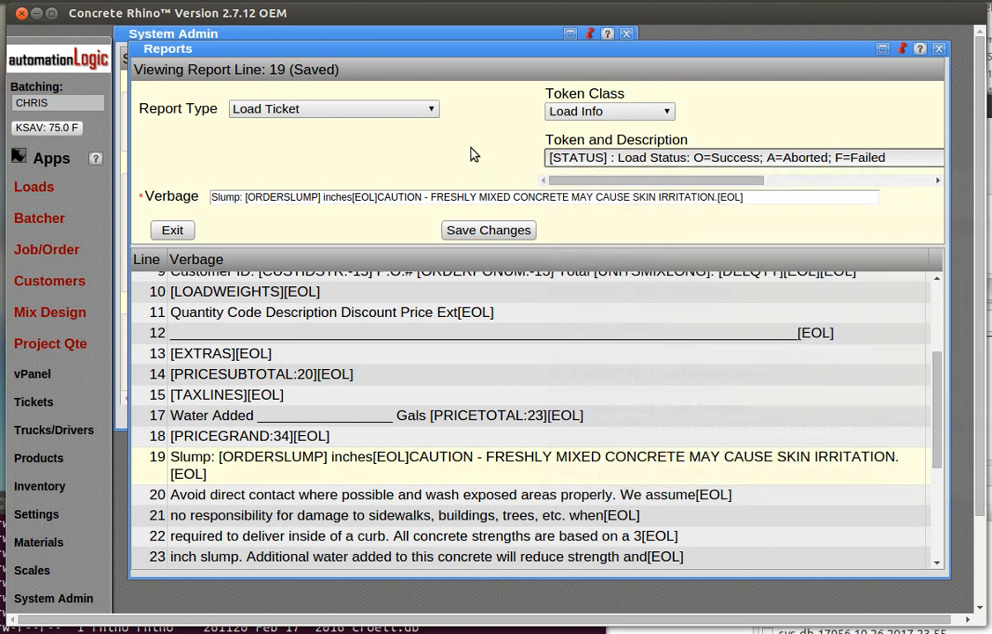